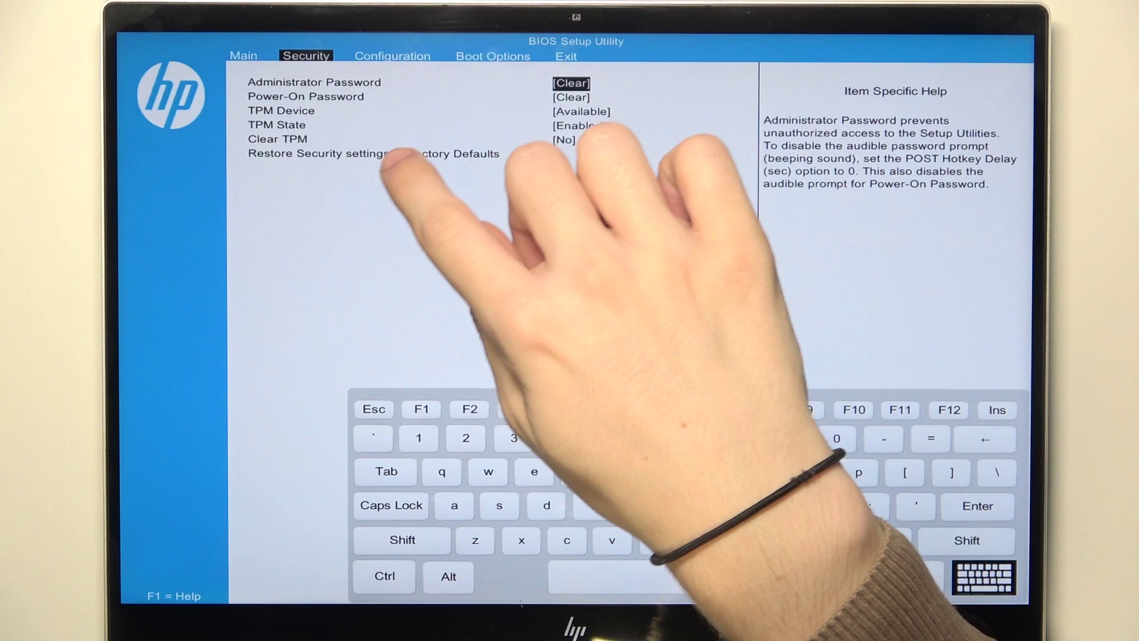
pyautogui.click(427, 153)
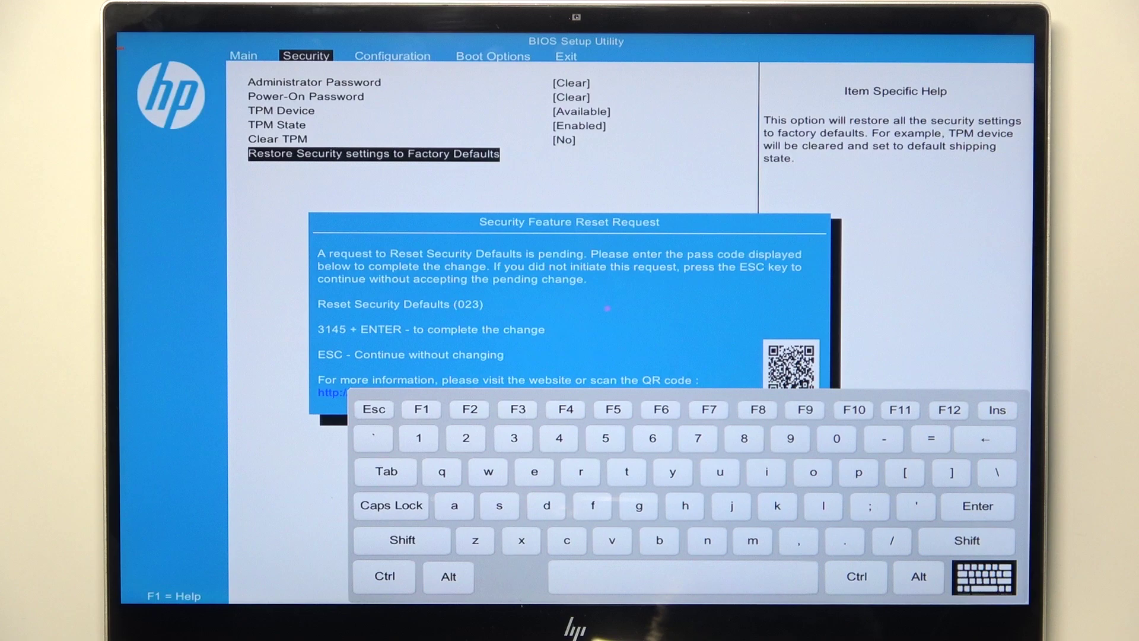
# Hide and restore the on-screen keyboard, then dismiss the reset request with Esc, unchanged
pyautogui.click(983, 577)
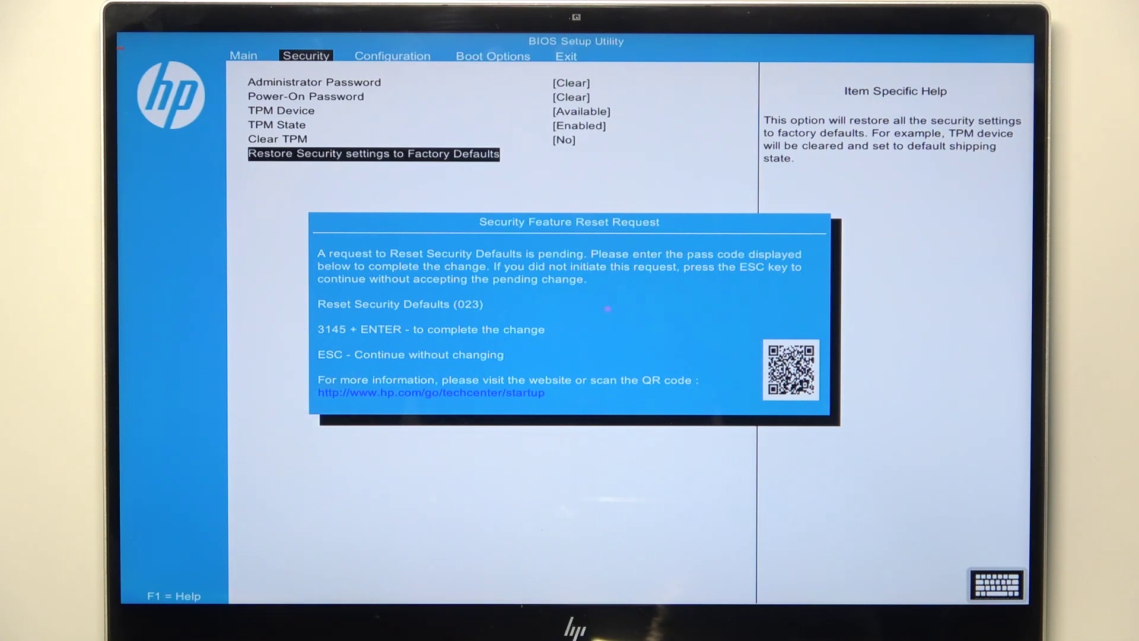
pyautogui.click(997, 585)
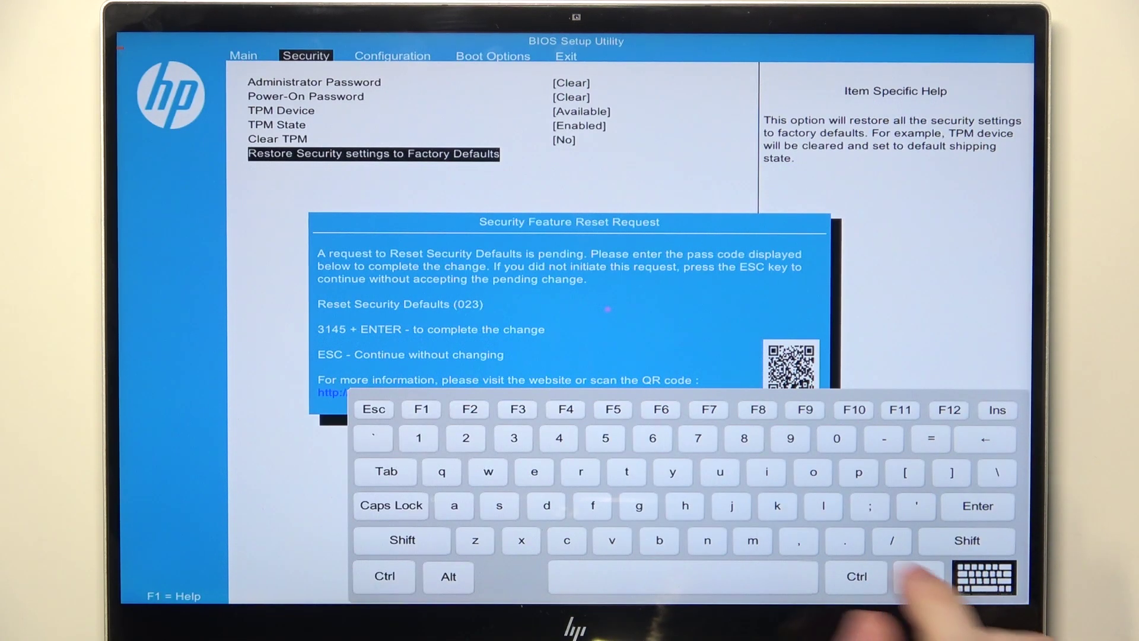
pyautogui.click(370, 408)
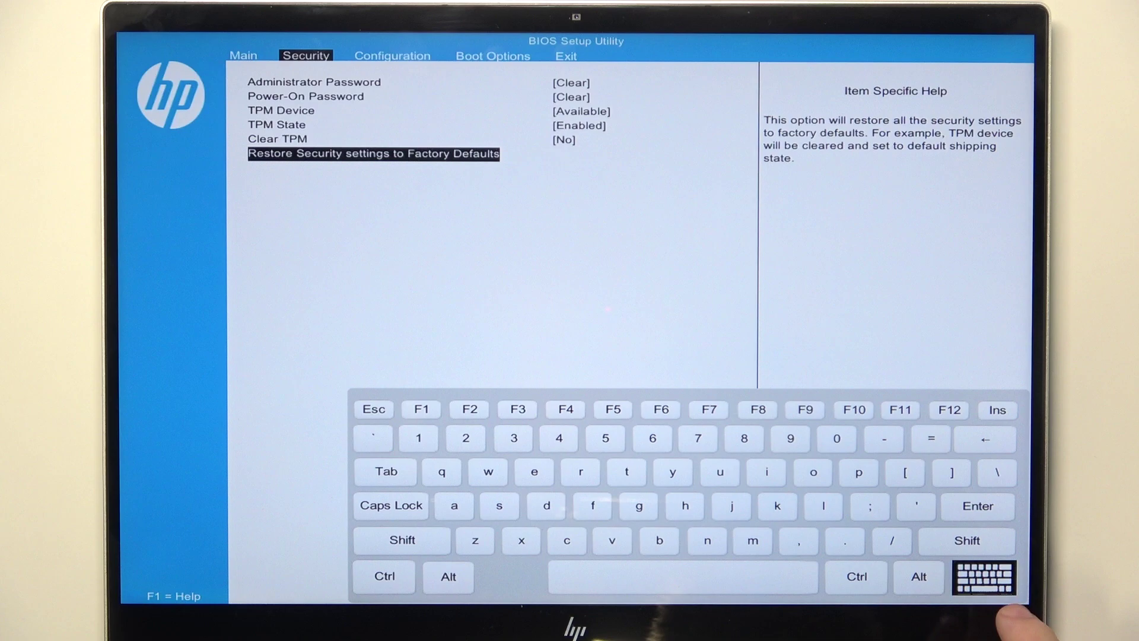
# Close the on-screen keyboard to reveal the full Security page
pyautogui.click(984, 577)
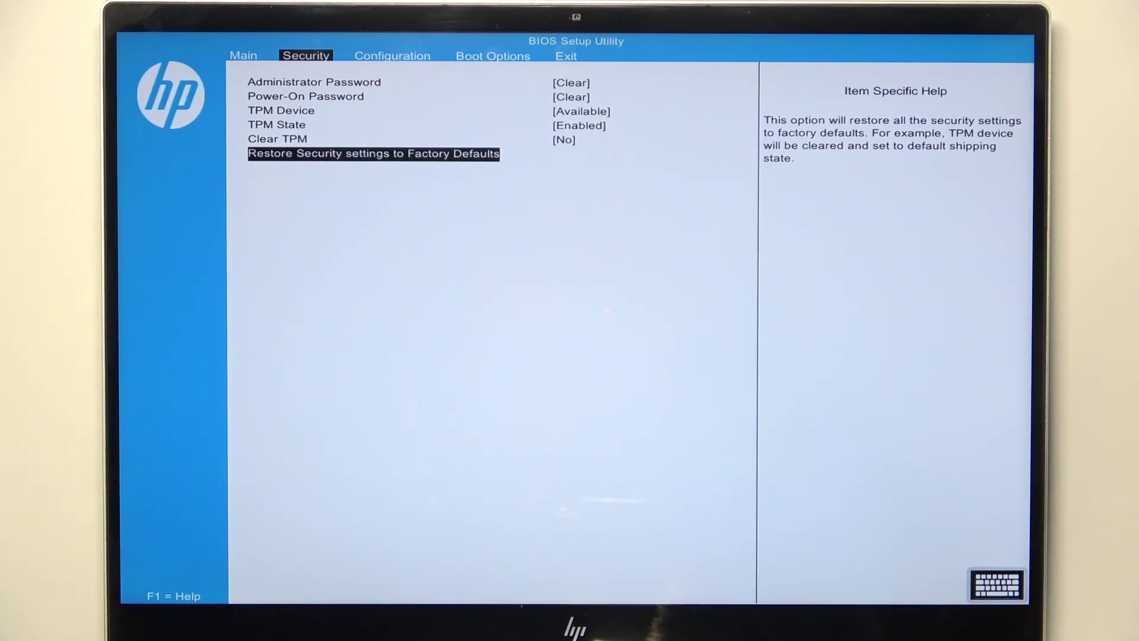